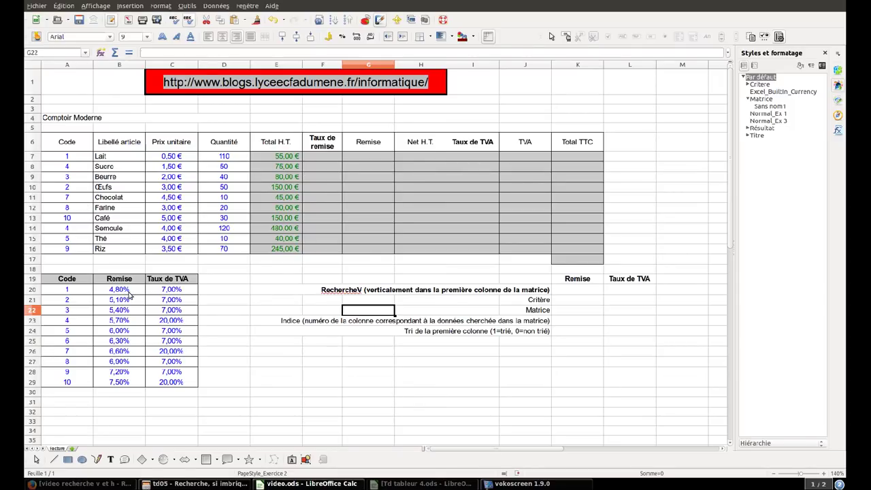
Apply the Critere cell style to the Lait article's code in cell A7
{"action": "left_click", "coordinate": [325, 159]}
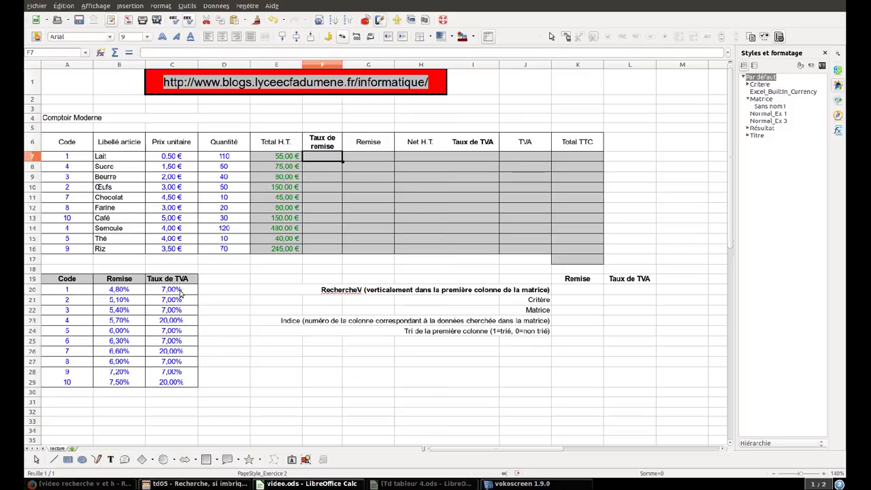
{"action": "left_click", "coordinate": [467, 158]}
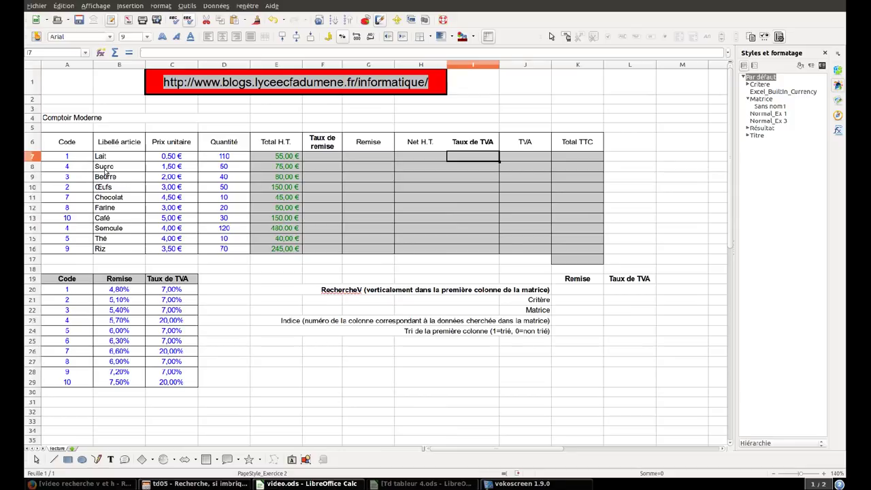
{"action": "left_click", "coordinate": [86, 157]}
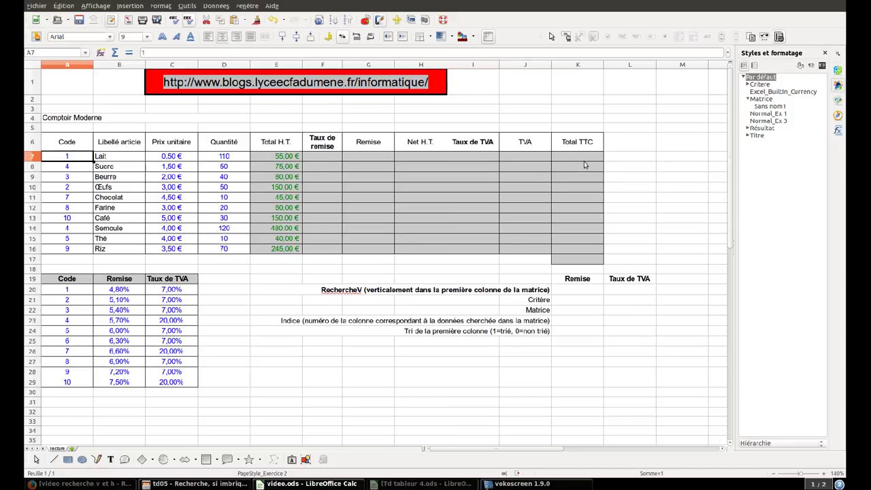
{"action": "double_click", "coordinate": [760, 85]}
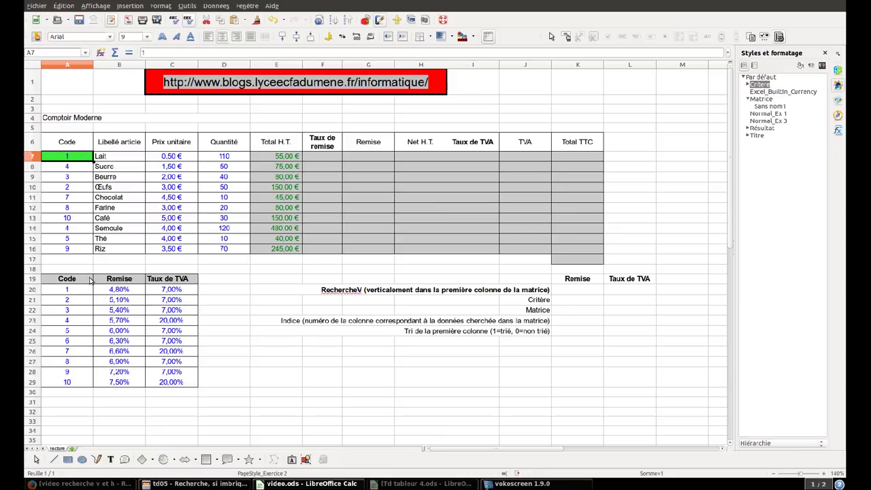
In the rates table, apply the Critere style to code cell A20 and the Sans nom1 style to discount cell B20
{"action": "left_click_drag", "start_coordinate": [66, 279], "coordinate": [167, 385]}
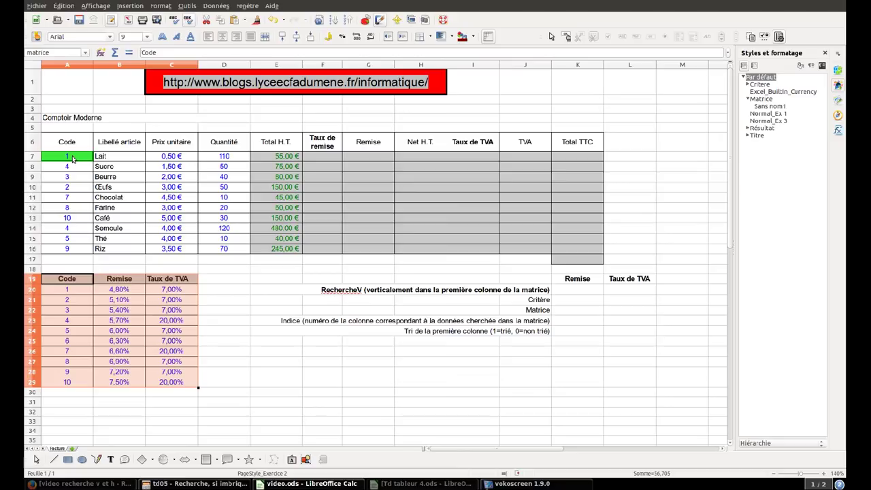
{"action": "left_click", "coordinate": [72, 280]}
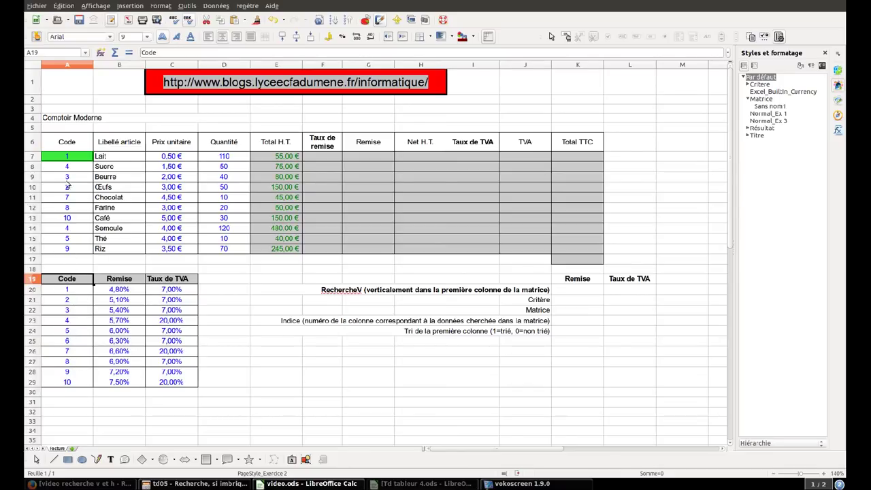
{"action": "left_click", "coordinate": [68, 290]}
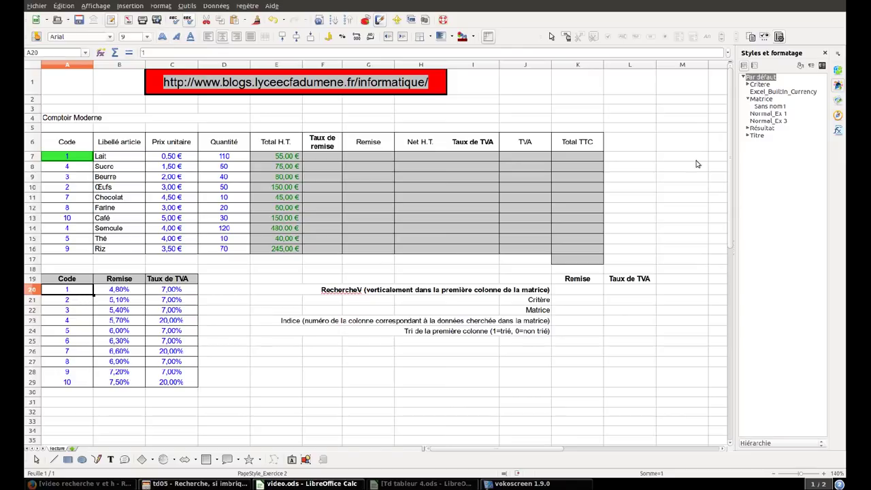
{"action": "left_click", "coordinate": [755, 85]}
{"action": "double_click", "coordinate": [755, 85]}
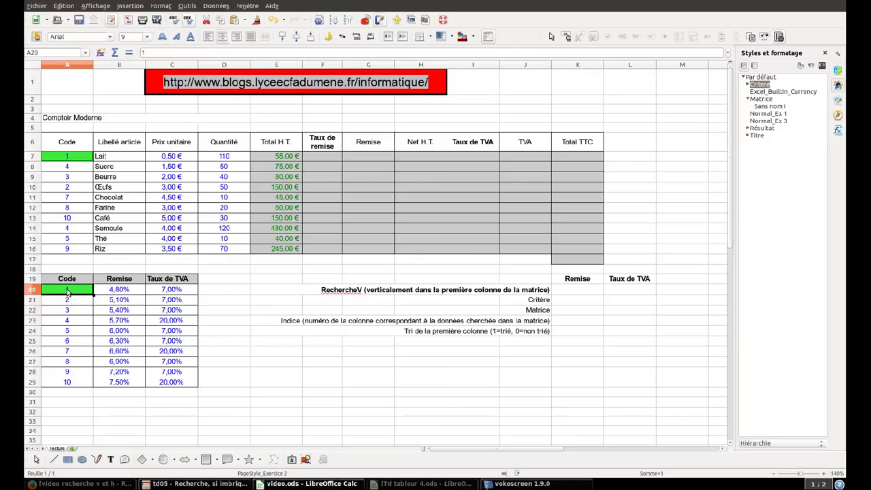
{"action": "left_click", "coordinate": [135, 294]}
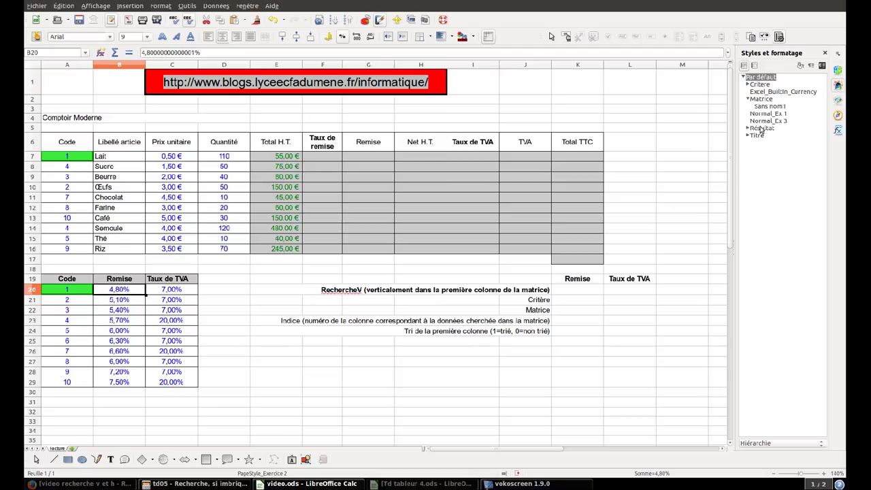
{"action": "double_click", "coordinate": [770, 108]}
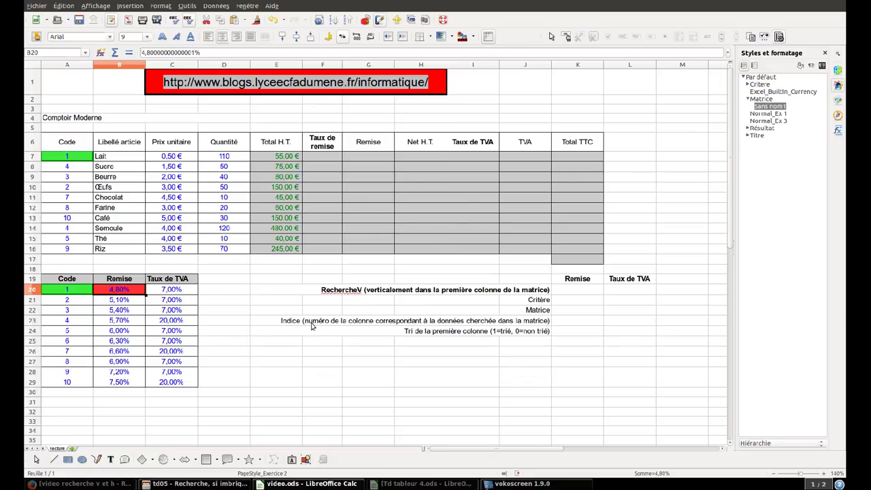
Fill the RechercheV notes' Remise column (K21:K24) with Critère A7, Matrice matrice, Indice 2 and Tri 1
{"action": "left_click", "coordinate": [575, 303]}
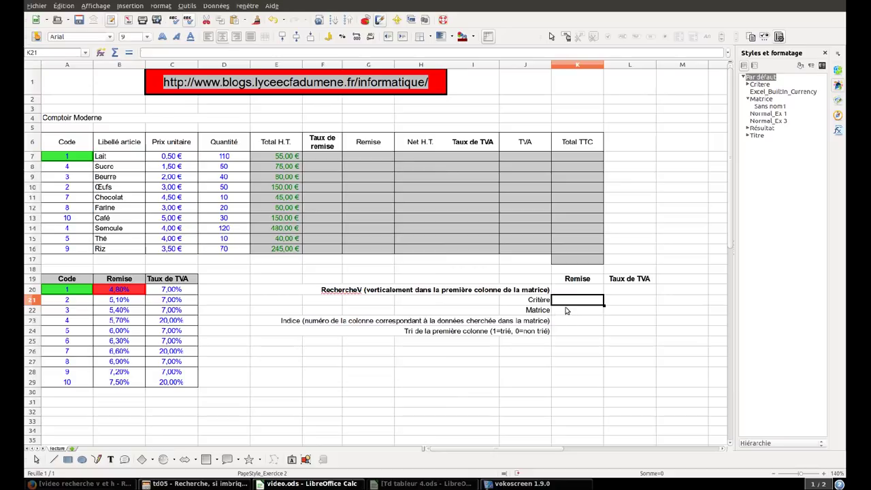
{"action": "type", "text": "A7"}
{"action": "left_click", "coordinate": [579, 313]}
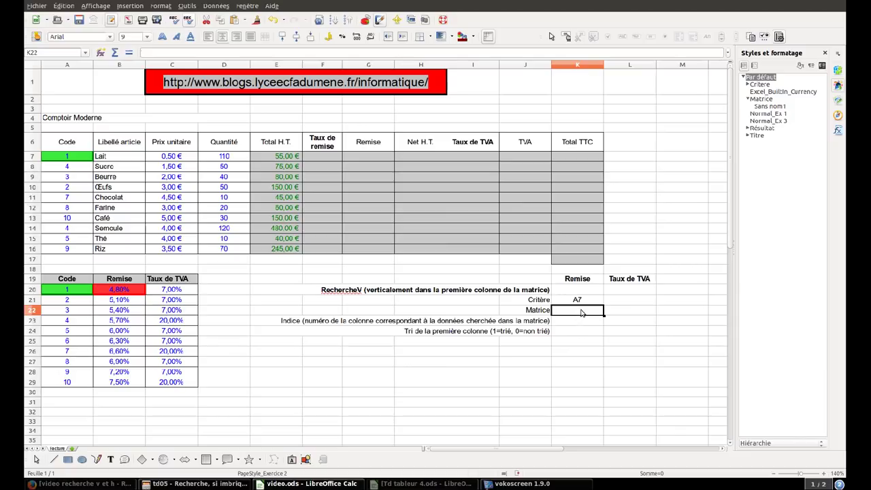
{"action": "type", "text": "matrice"}
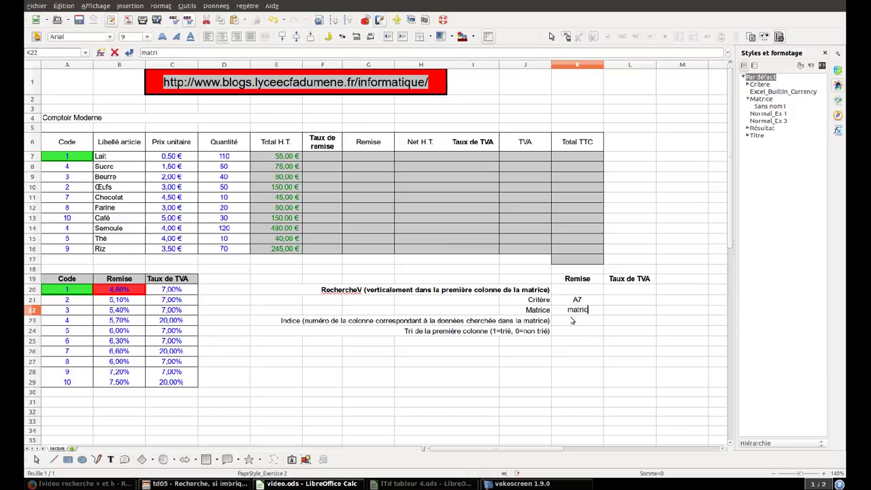
{"action": "left_click", "coordinate": [568, 324]}
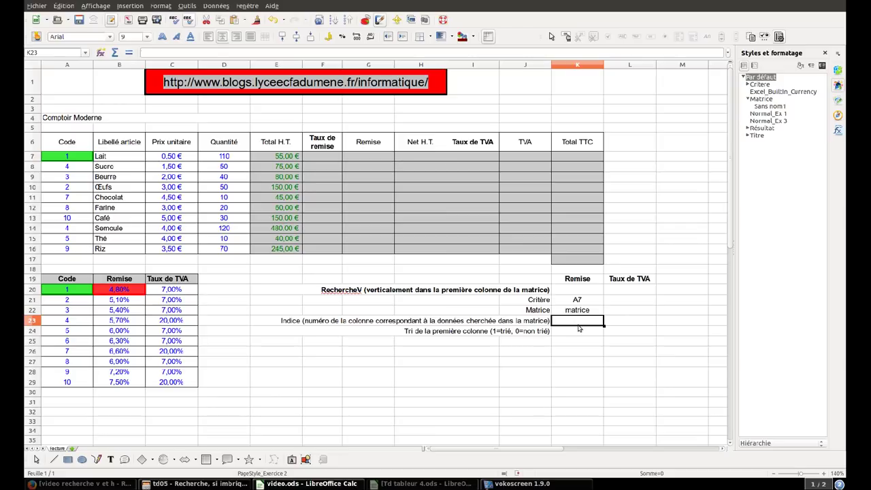
{"action": "type", "text": "2"}
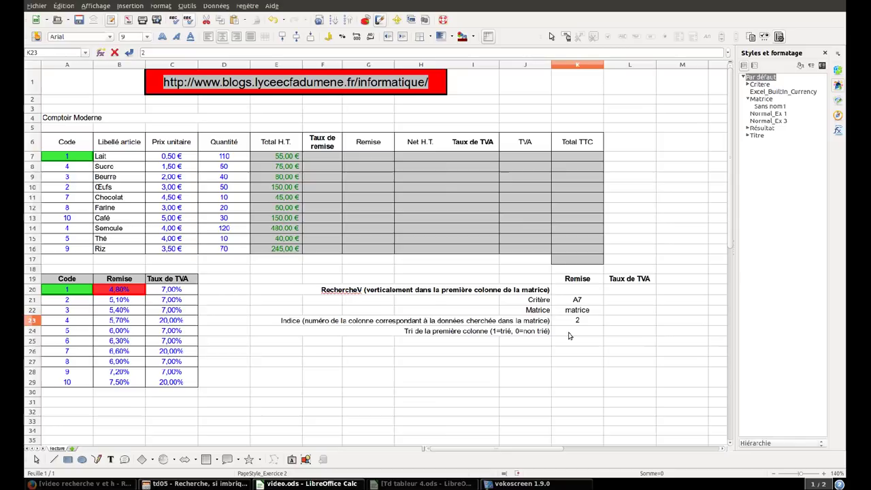
{"action": "key", "text": "Return"}
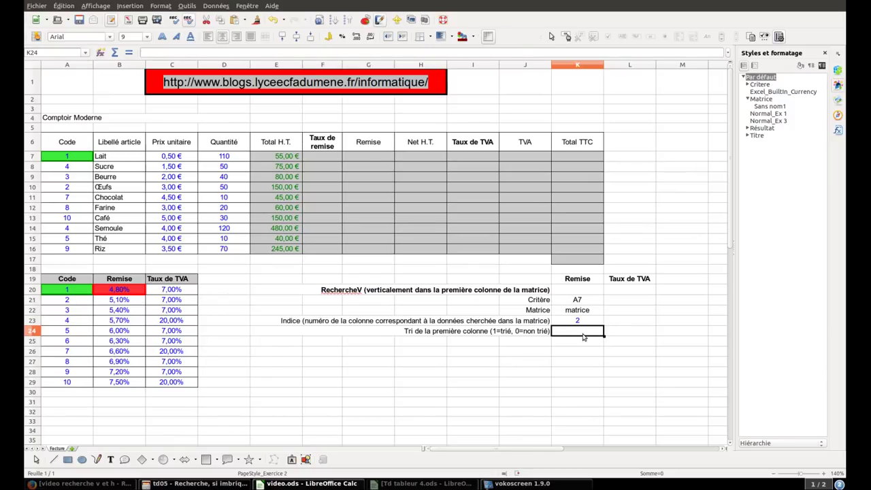
{"action": "type", "text": "1"}
{"action": "left_click", "coordinate": [587, 302]}
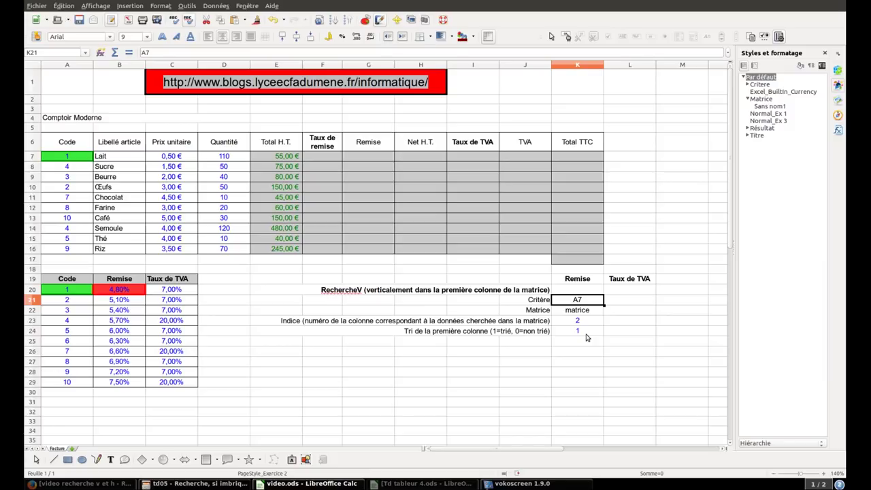
Start a RECHERCHEV function from the Feuille de calcul category in the Taux de remise cell F7
{"action": "left_click", "coordinate": [318, 159]}
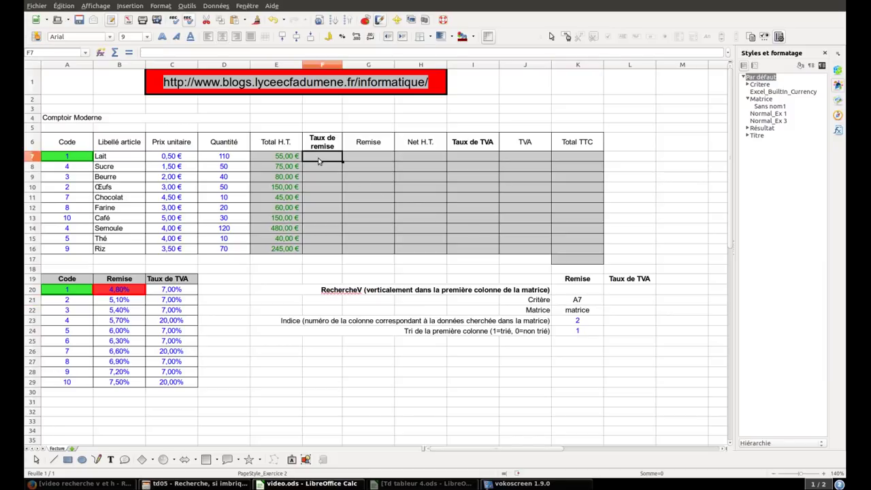
{"action": "left_click", "coordinate": [100, 52]}
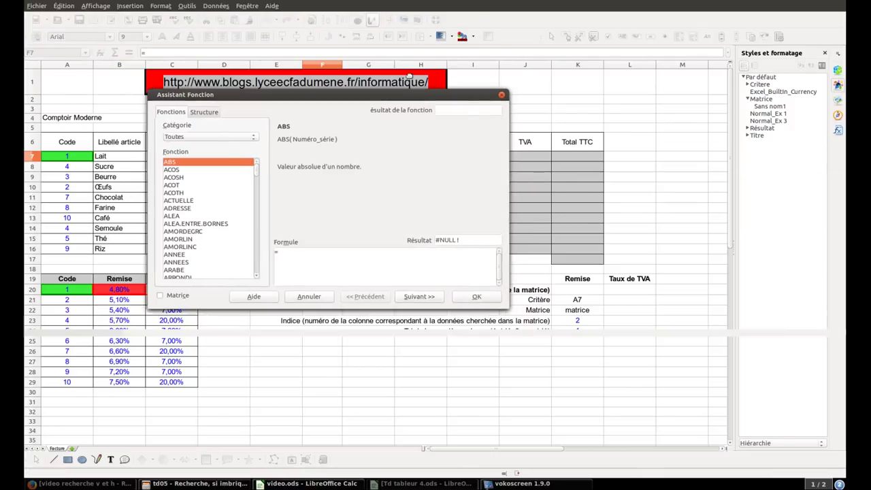
{"action": "left_click", "coordinate": [351, 64]}
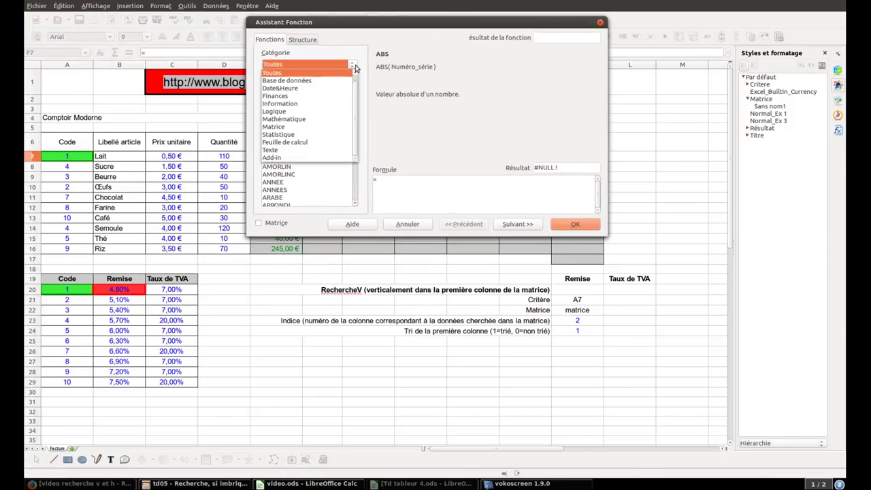
{"action": "left_click", "coordinate": [326, 142]}
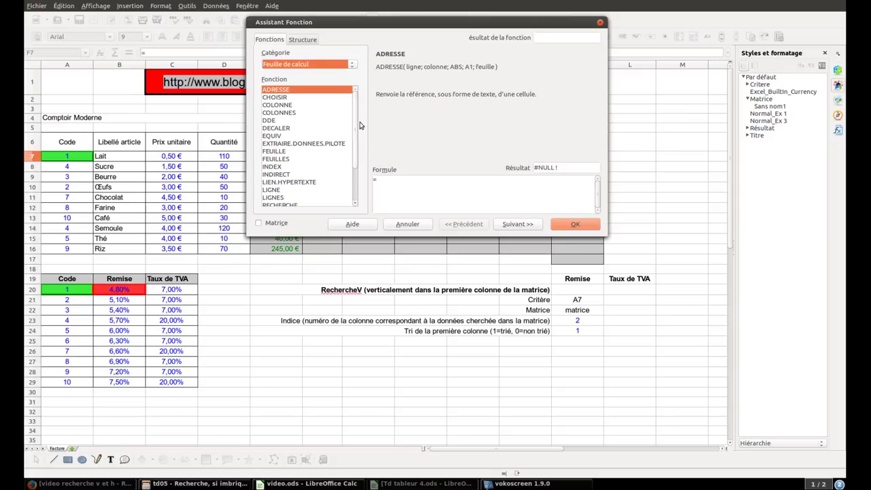
{"action": "scroll", "coordinate": [353, 145], "scroll_direction": "down", "scroll_amount": 2}
{"action": "scroll", "coordinate": [353, 145], "scroll_direction": "down", "scroll_amount": 1}
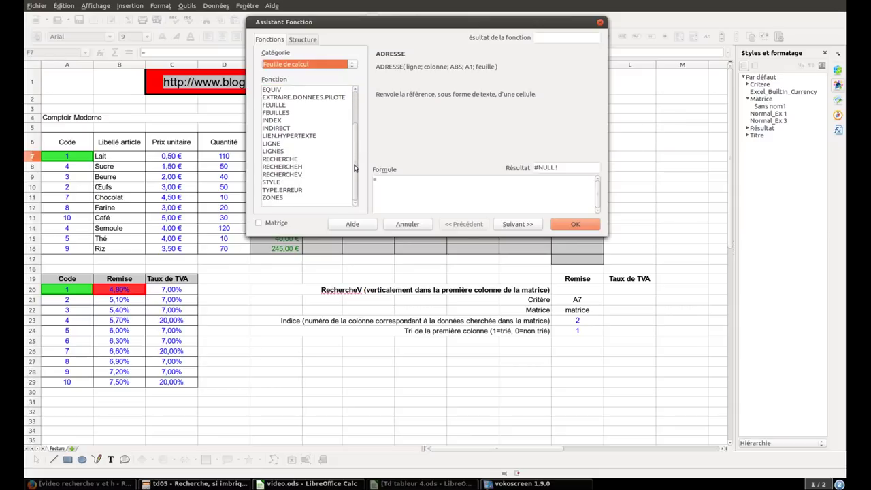
{"action": "left_click", "coordinate": [308, 174]}
{"action": "left_click", "coordinate": [518, 224]}
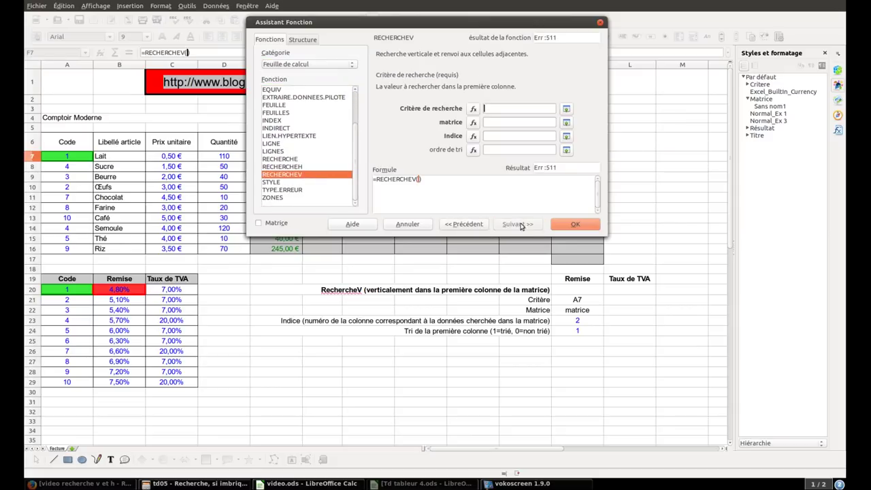
Complete F7's RECHERCHEV with criterion A7, matrix matrice, index 2 and sort order 1, and apply the Sans nom1 style to the cell
{"action": "left_click_drag", "start_coordinate": [436, 26], "coordinate": [473, 24]}
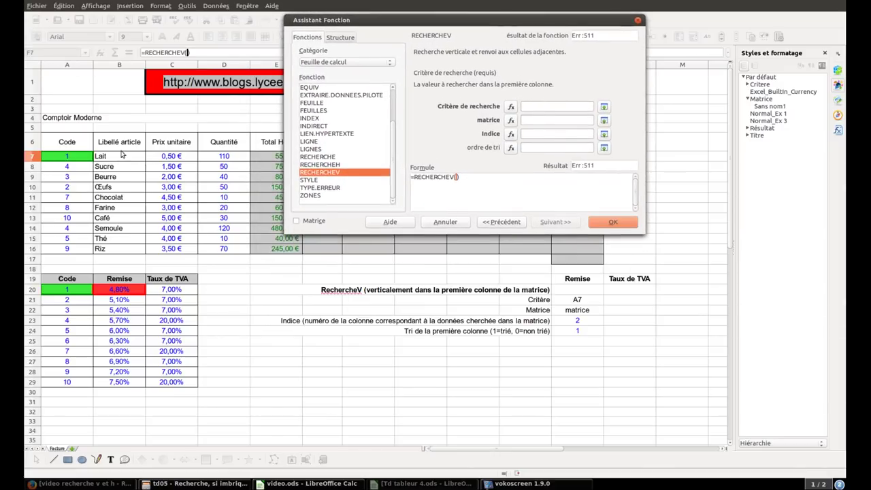
{"action": "left_click", "coordinate": [81, 157]}
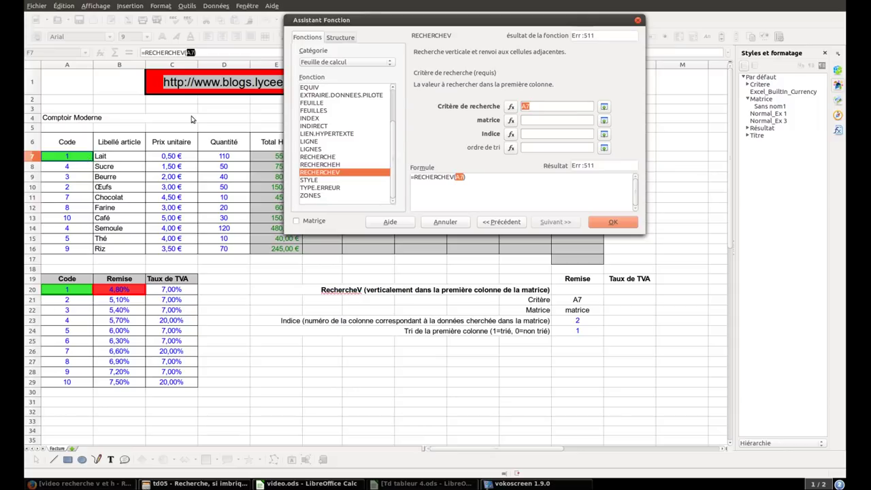
{"action": "left_click_drag", "start_coordinate": [328, 24], "coordinate": [365, 195]}
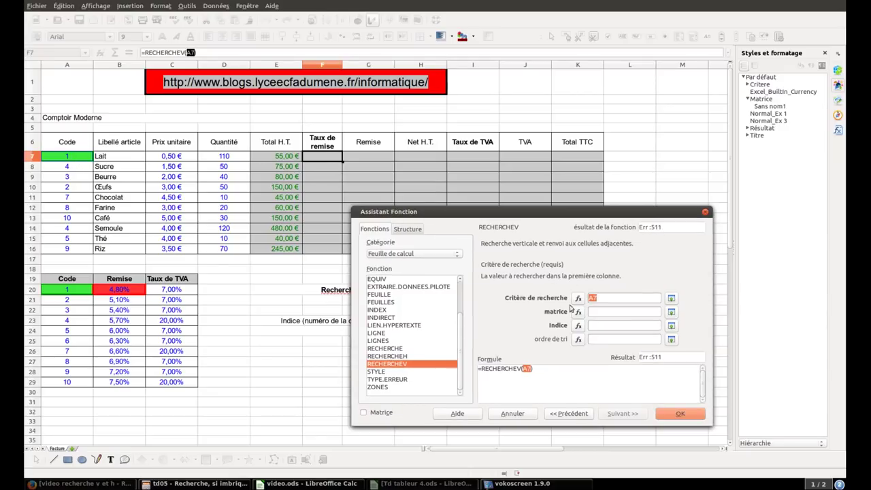
{"action": "left_click", "coordinate": [607, 312]}
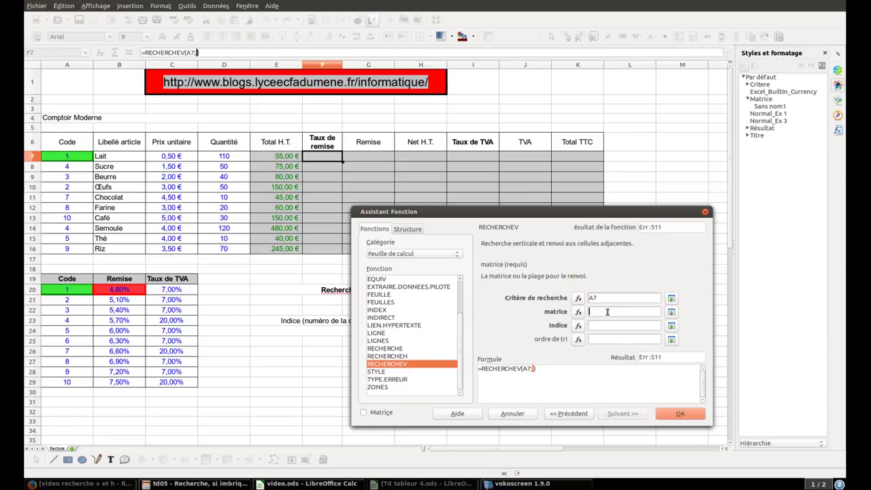
{"action": "type", "text": "matrice"}
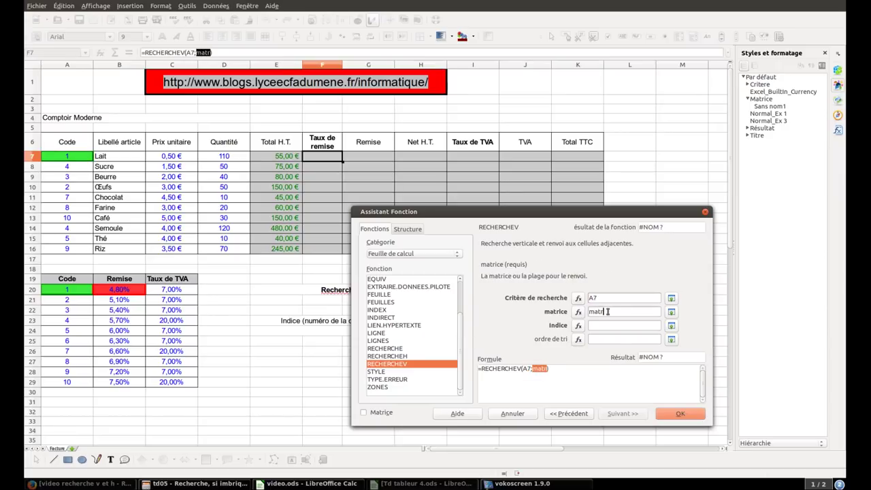
{"action": "left_click", "coordinate": [591, 327]}
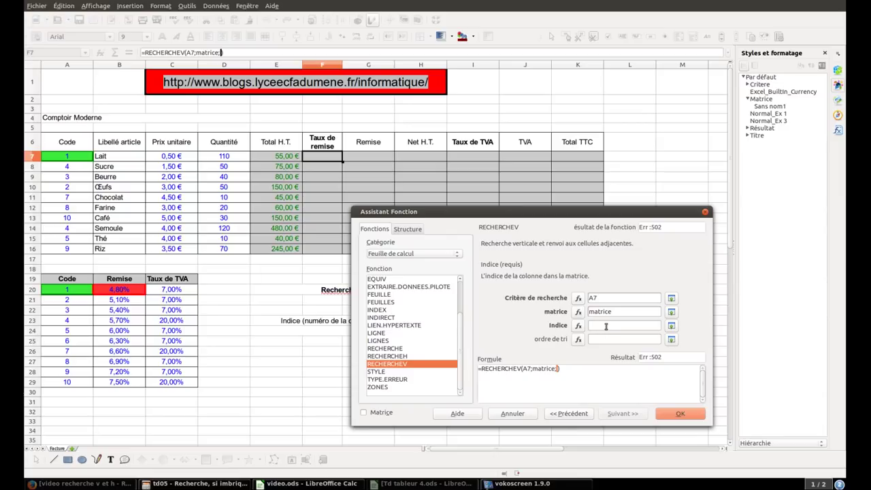
{"action": "type", "text": "2"}
{"action": "left_click", "coordinate": [610, 340]}
{"action": "type", "text": "1"}
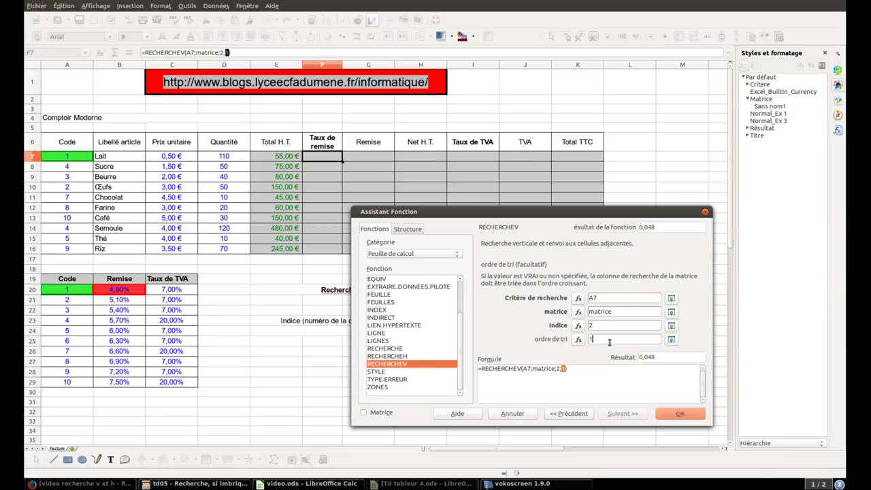
{"action": "left_click", "coordinate": [677, 417]}
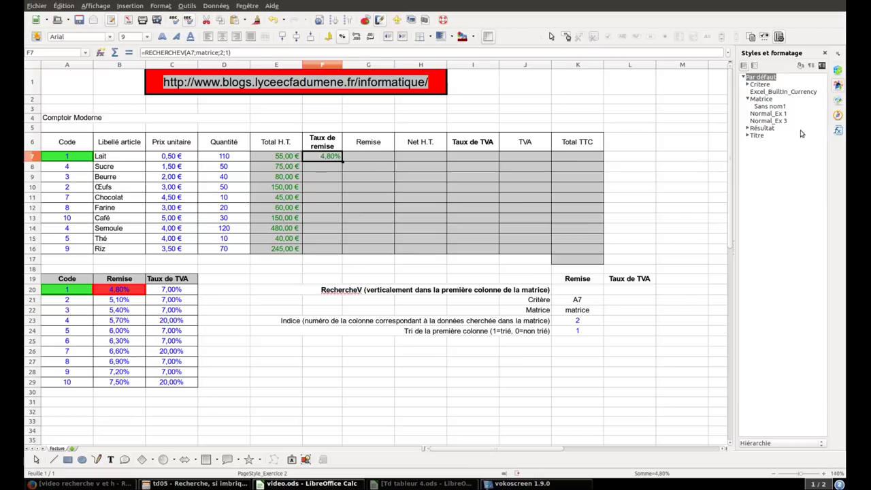
{"action": "double_click", "coordinate": [779, 108]}
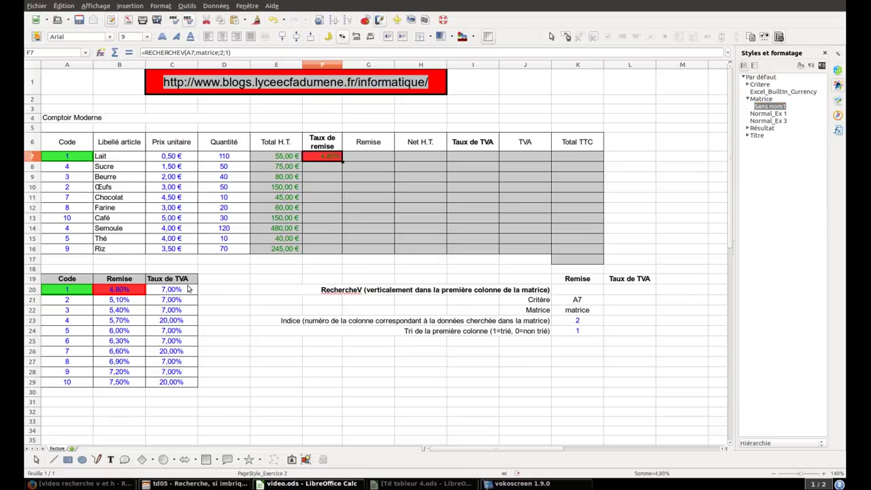
Fill the RechercheV notes' Taux de TVA column (L21:L24) with Critère A7, Matrice matrice, Indice 3 and Tri 1
{"action": "left_click", "coordinate": [466, 158]}
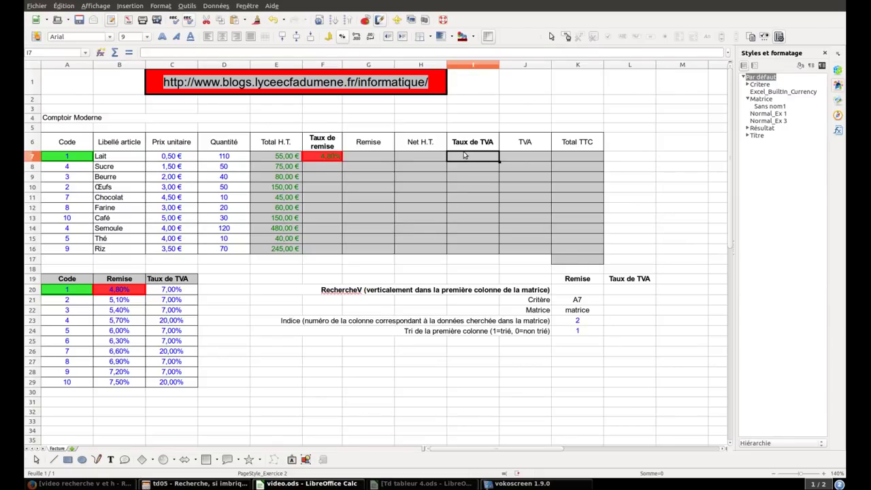
{"action": "left_click", "coordinate": [651, 300]}
{"action": "type", "text": "A7"}
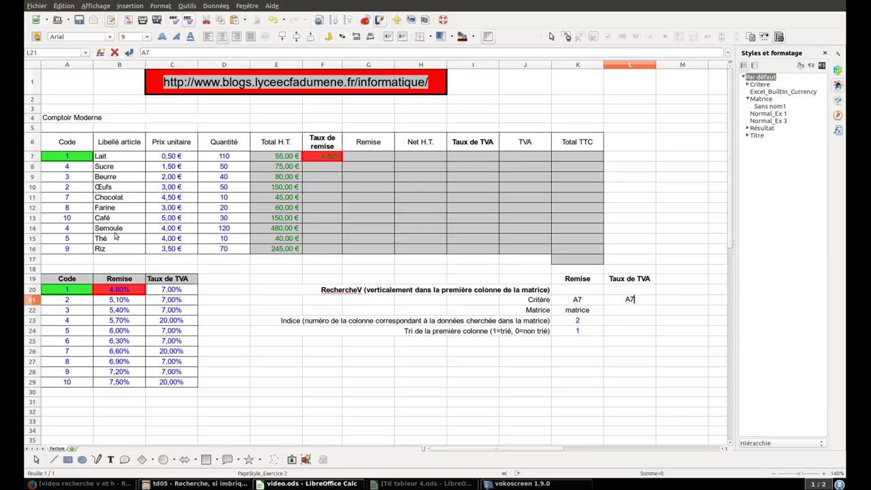
{"action": "left_click", "coordinate": [622, 312]}
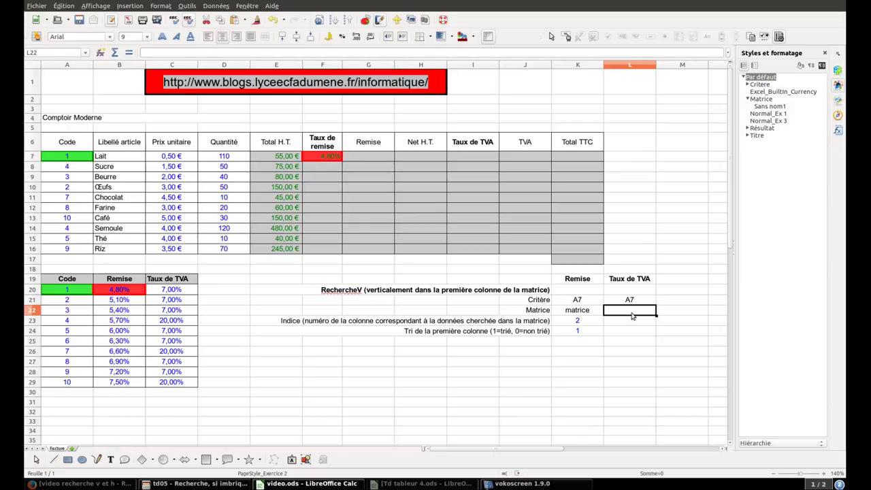
{"action": "type", "text": "matrice"}
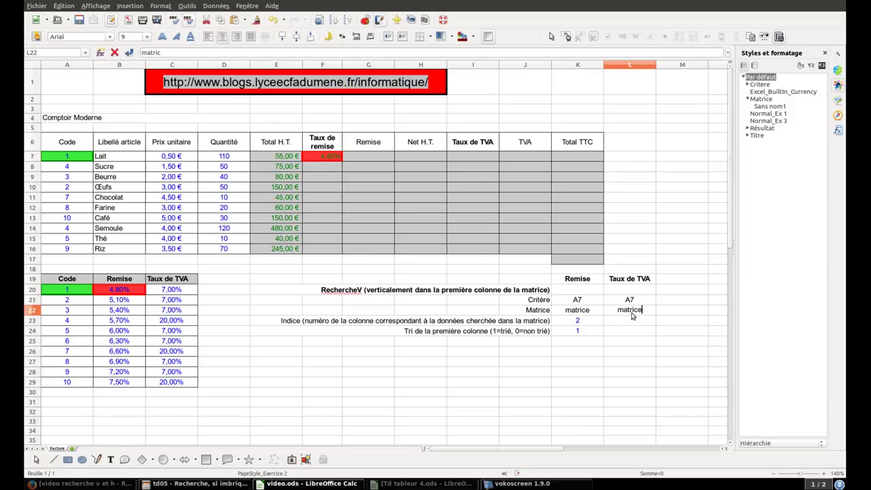
{"action": "left_click", "coordinate": [616, 325]}
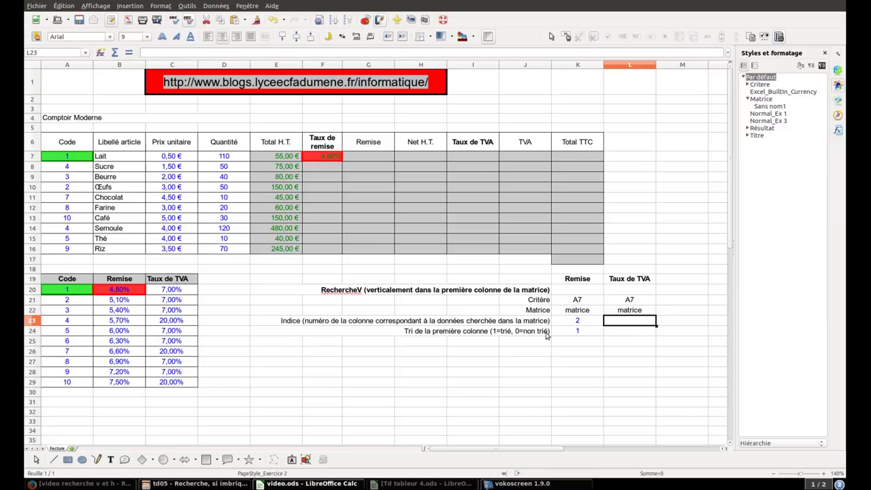
{"action": "type", "text": "3"}
{"action": "left_click", "coordinate": [631, 334]}
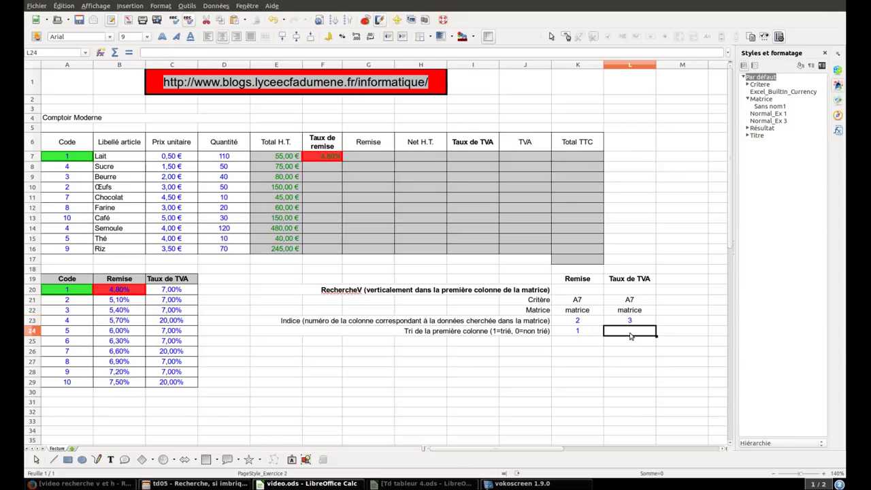
{"action": "type", "text": "1"}
{"action": "left_click", "coordinate": [624, 323]}
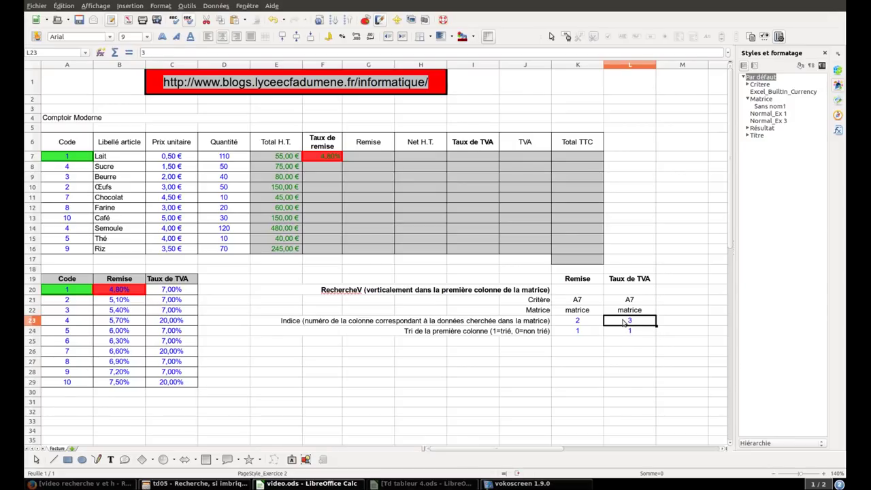
Start a RECHERCHEV function from the Feuille de calcul category in the Taux de TVA cell I7
{"action": "left_click", "coordinate": [490, 159]}
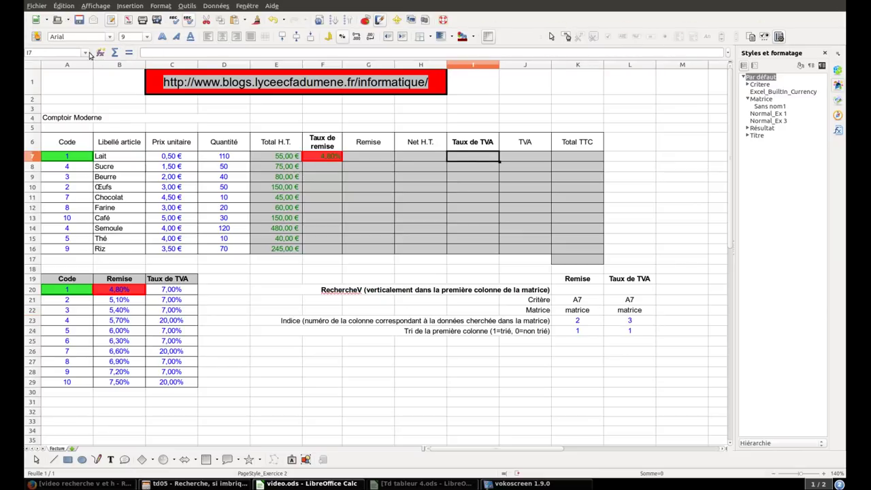
{"action": "left_click", "coordinate": [100, 52]}
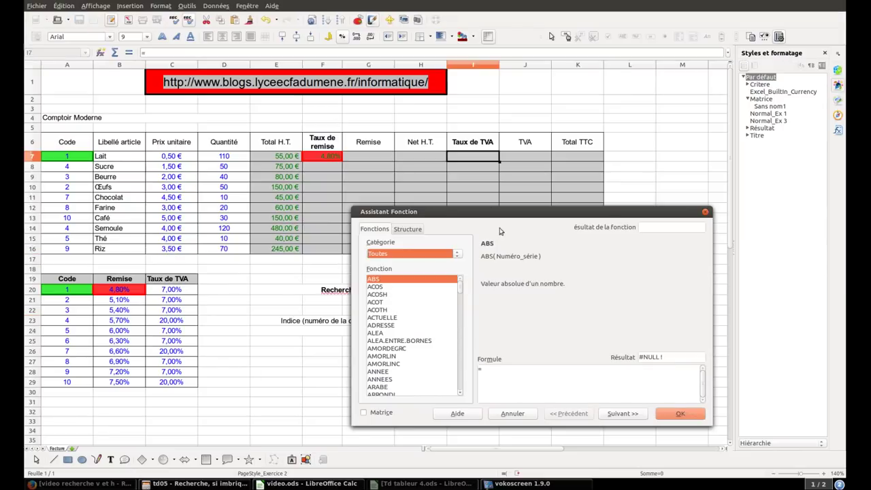
{"action": "left_click_drag", "start_coordinate": [463, 211], "coordinate": [312, 98]}
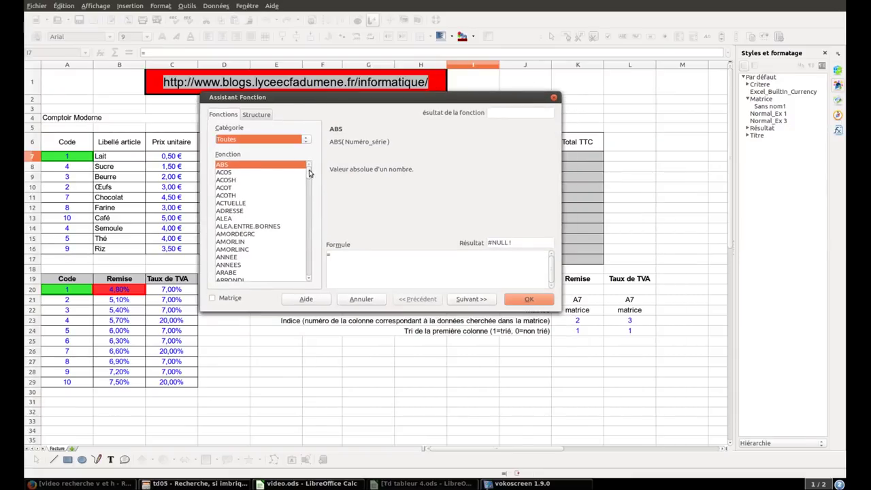
{"action": "left_click", "coordinate": [306, 143]}
{"action": "left_click", "coordinate": [286, 211]}
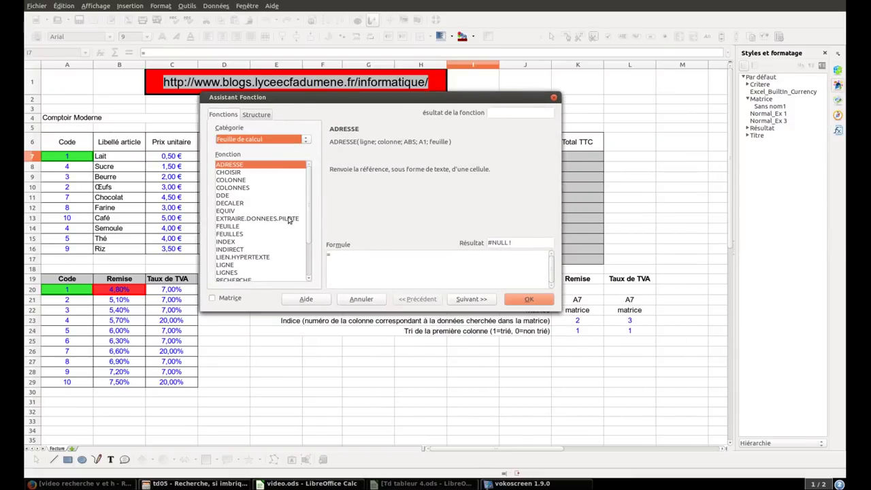
{"action": "scroll", "coordinate": [309, 216], "scroll_direction": "down", "scroll_amount": 2}
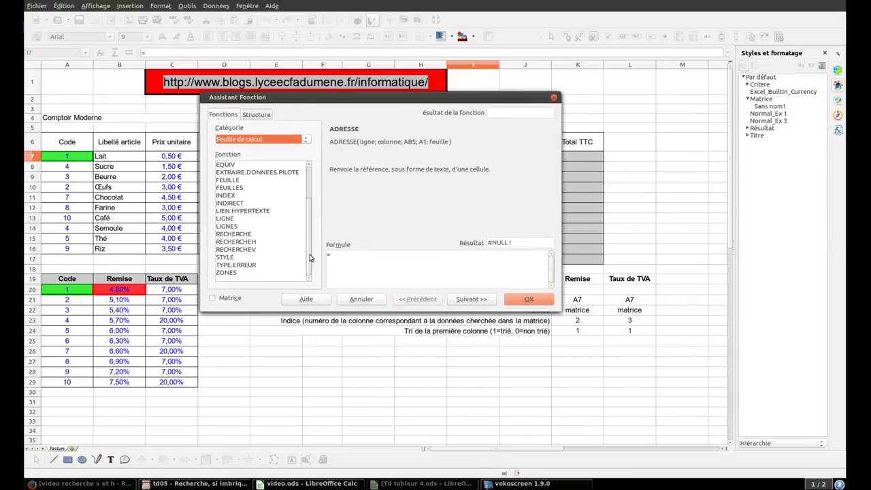
{"action": "left_click", "coordinate": [275, 250]}
{"action": "left_click", "coordinate": [481, 300]}
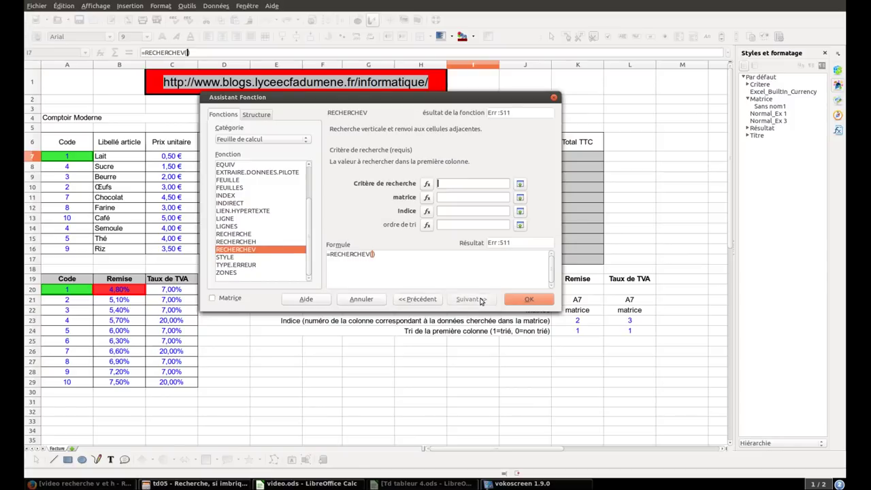
Complete I7's RECHERCHEV with criterion A7, matrix matrice, index 3 and sort order 1, and apply the Sans nom1 style to the cell
{"action": "left_click", "coordinate": [89, 156]}
{"action": "left_click", "coordinate": [459, 198]}
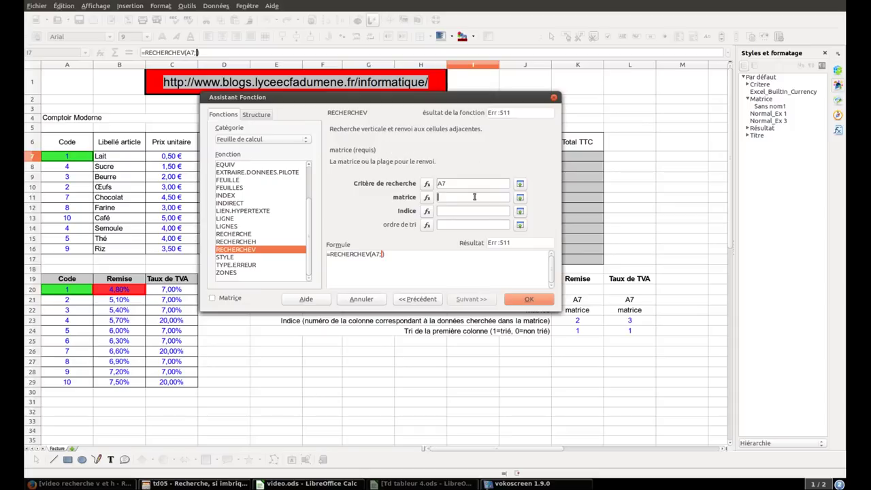
{"action": "type", "text": "matrice"}
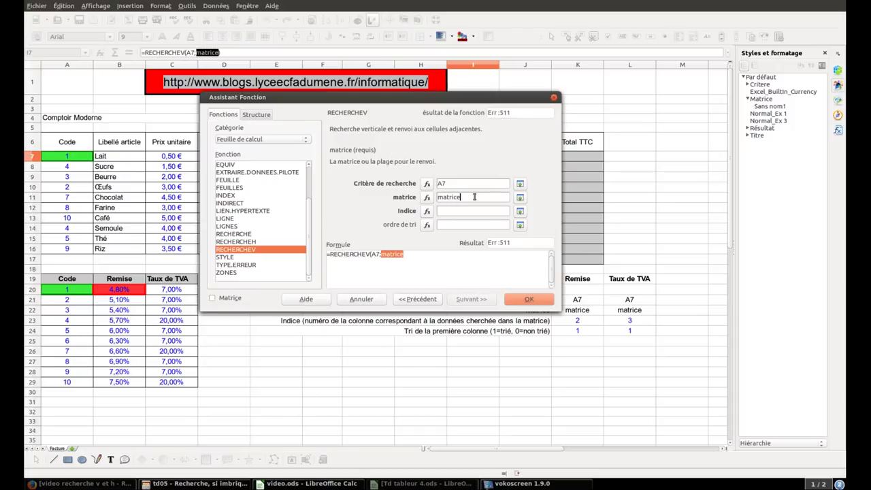
{"action": "left_click", "coordinate": [475, 211]}
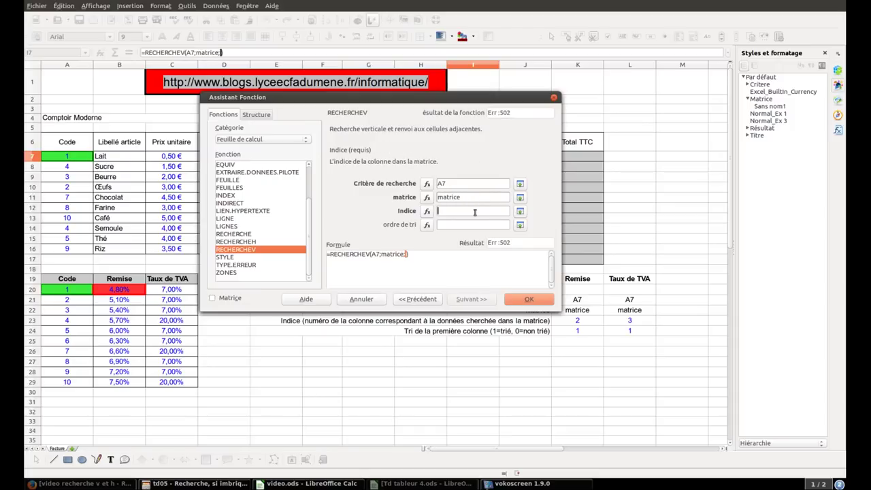
{"action": "type", "text": "3"}
{"action": "left_click", "coordinate": [479, 226]}
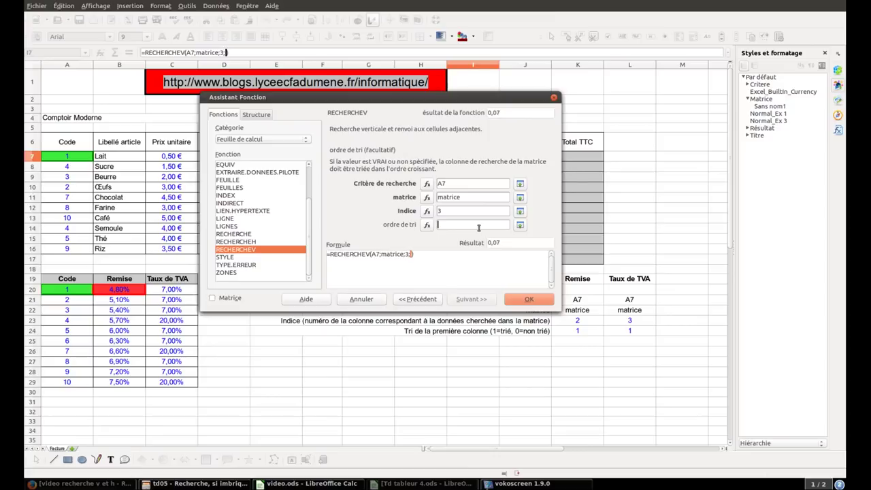
{"action": "type", "text": "1"}
{"action": "left_click", "coordinate": [529, 300]}
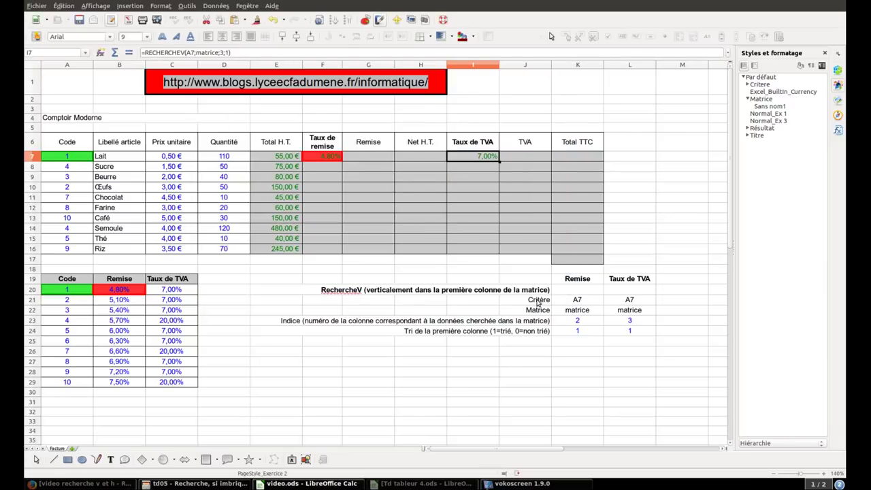
{"action": "double_click", "coordinate": [768, 106]}
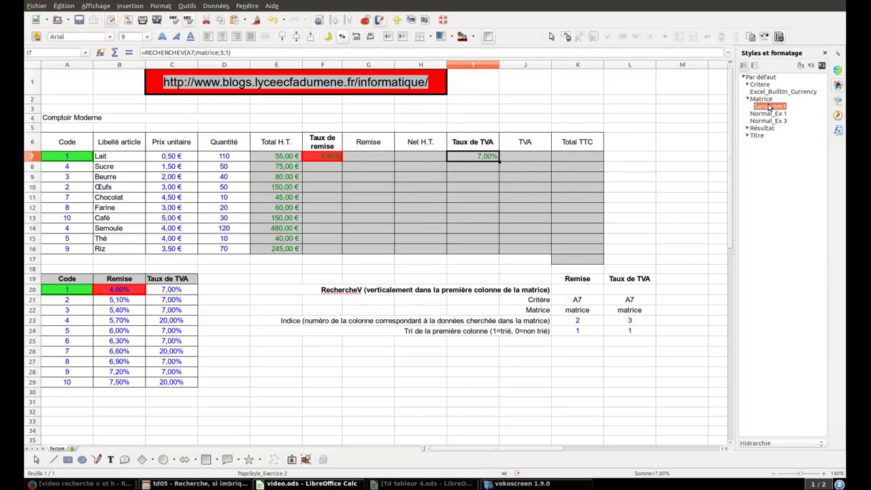
Copy the Taux de remise formula from F7 down to F16 and the Taux de TVA formula from I7 down to I16
{"action": "left_click", "coordinate": [333, 158]}
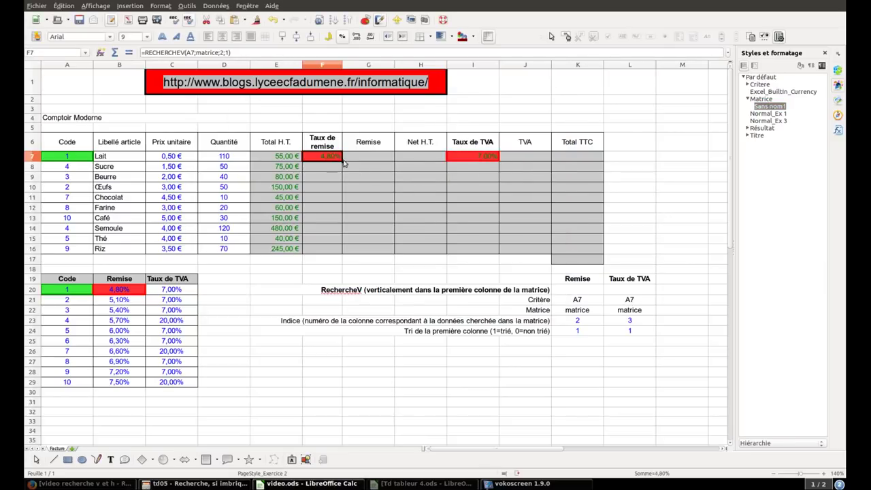
{"action": "left_click_drag", "start_coordinate": [343, 161], "coordinate": [345, 253]}
{"action": "left_click", "coordinate": [486, 159]}
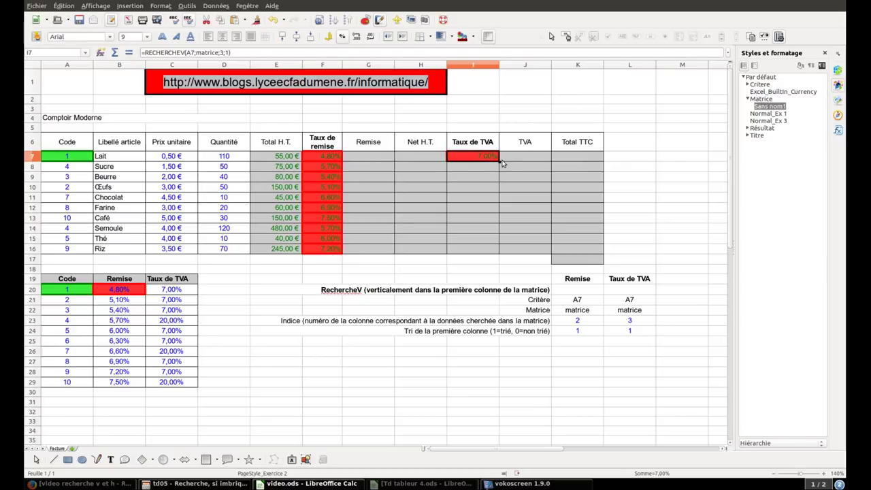
{"action": "left_click_drag", "start_coordinate": [499, 161], "coordinate": [499, 254]}
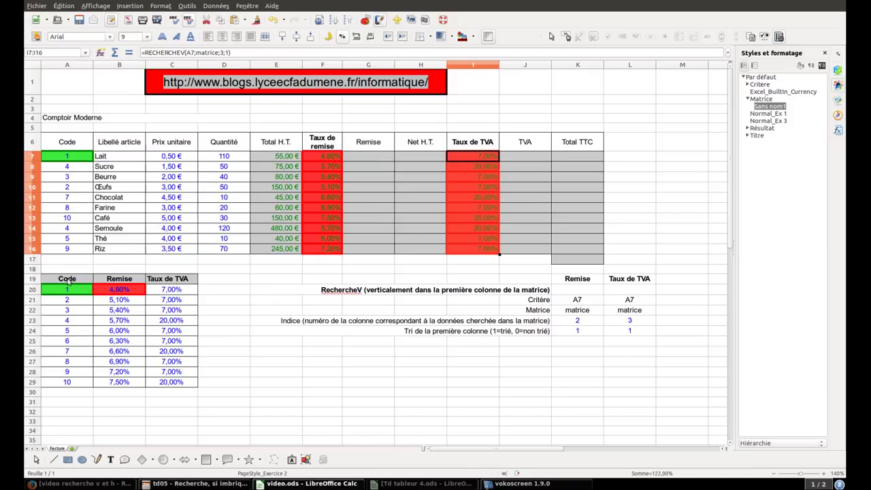
Copy the code and rates table A19:C29 and paste it transposed, with all content, starting at cell A32
{"action": "left_click", "coordinate": [326, 289]}
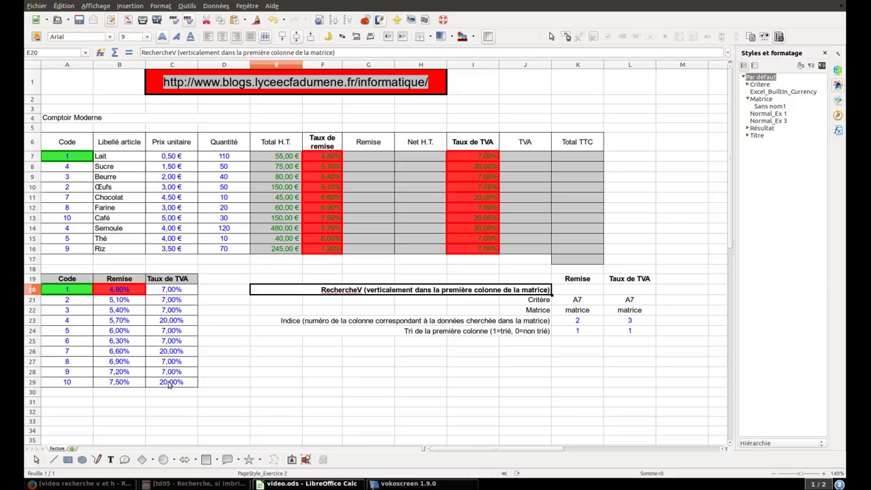
{"action": "left_click_drag", "start_coordinate": [63, 280], "coordinate": [166, 385]}
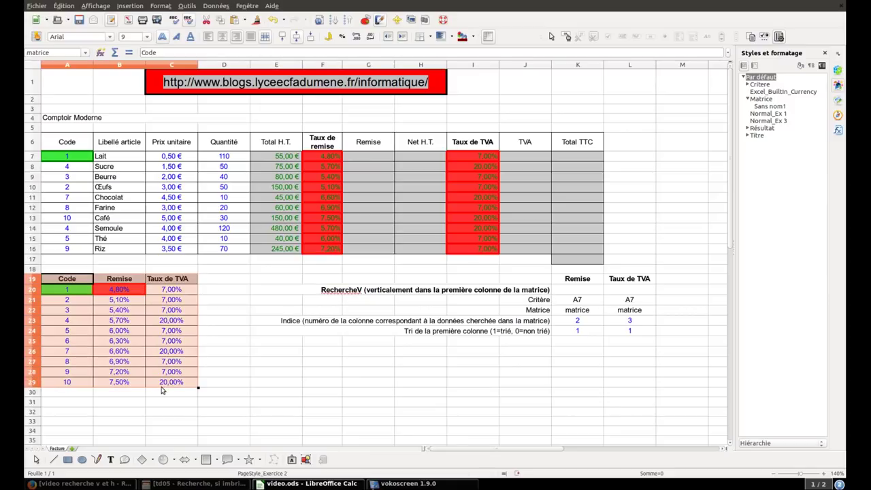
{"action": "right_click", "coordinate": [164, 306]}
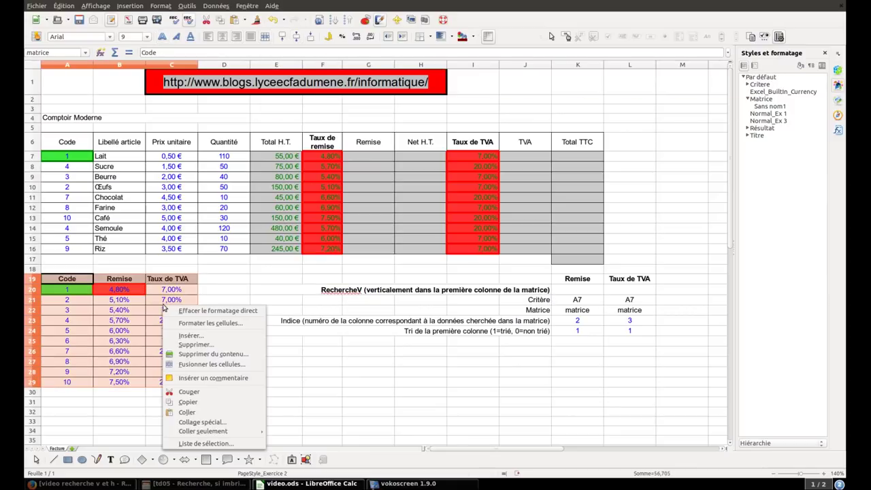
{"action": "left_click", "coordinate": [190, 402]}
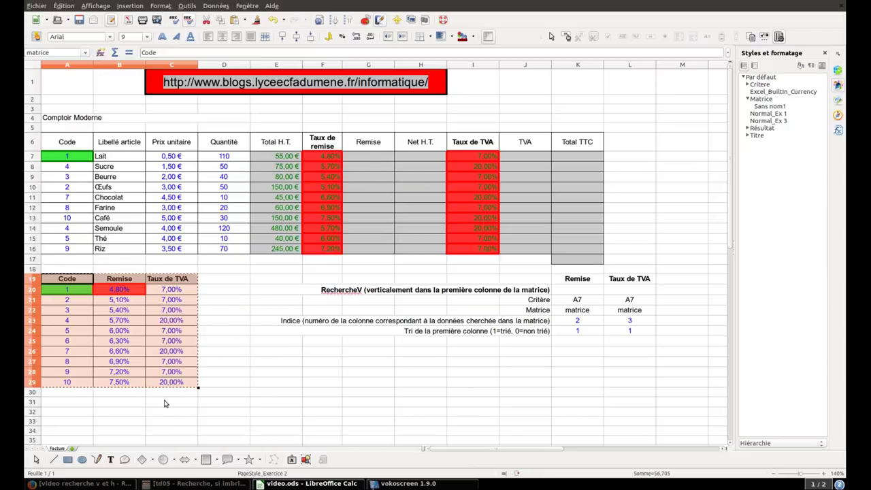
{"action": "scroll", "coordinate": [164, 402], "scroll_direction": "down", "scroll_amount": 2}
{"action": "scroll", "coordinate": [164, 402], "scroll_direction": "down", "scroll_amount": 2}
{"action": "left_click", "coordinate": [73, 269]}
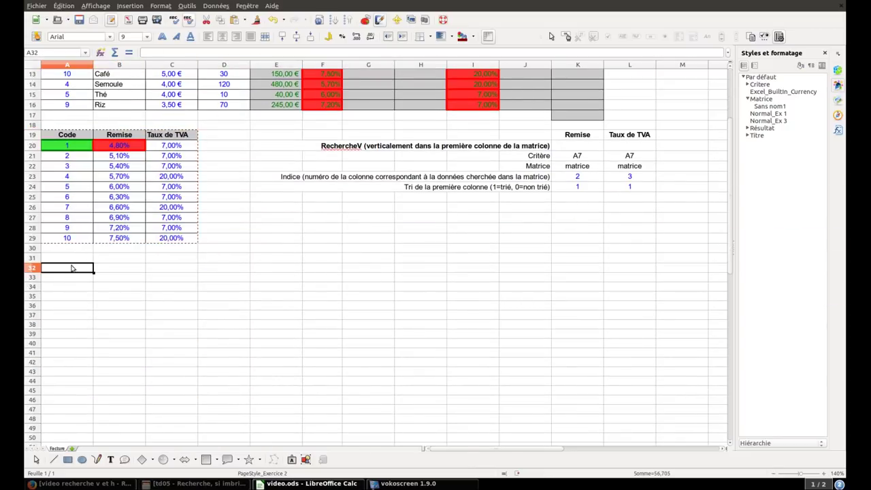
{"action": "right_click", "coordinate": [74, 272]}
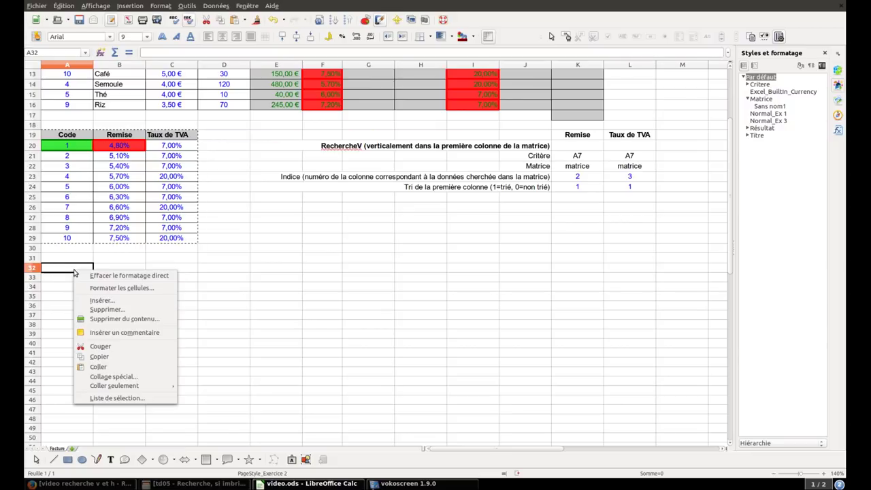
{"action": "left_click", "coordinate": [114, 377]}
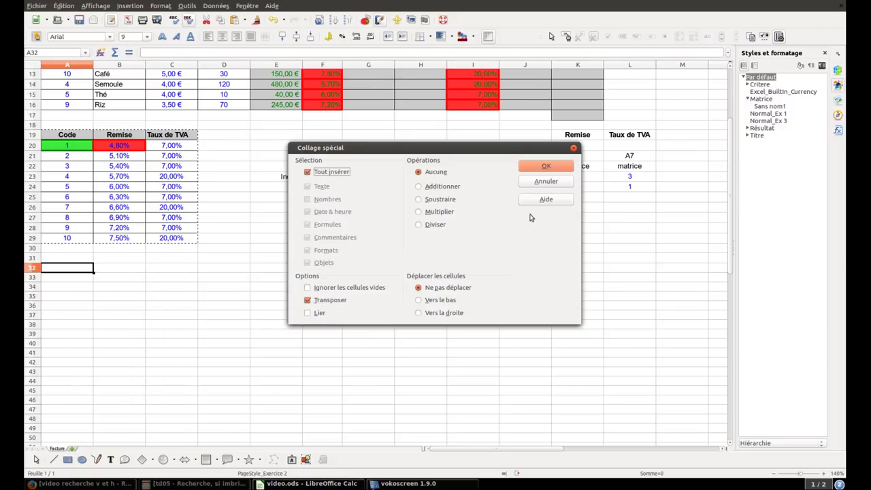
{"action": "left_click", "coordinate": [548, 167]}
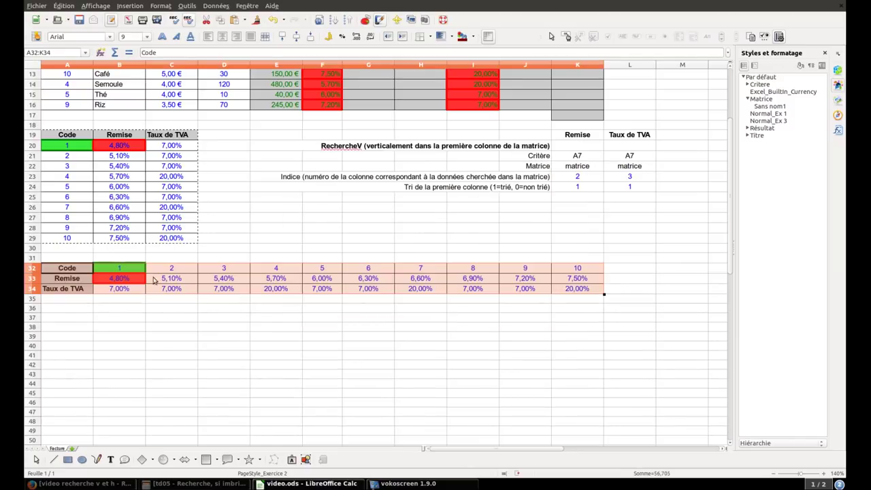
{"action": "left_click", "coordinate": [77, 270]}
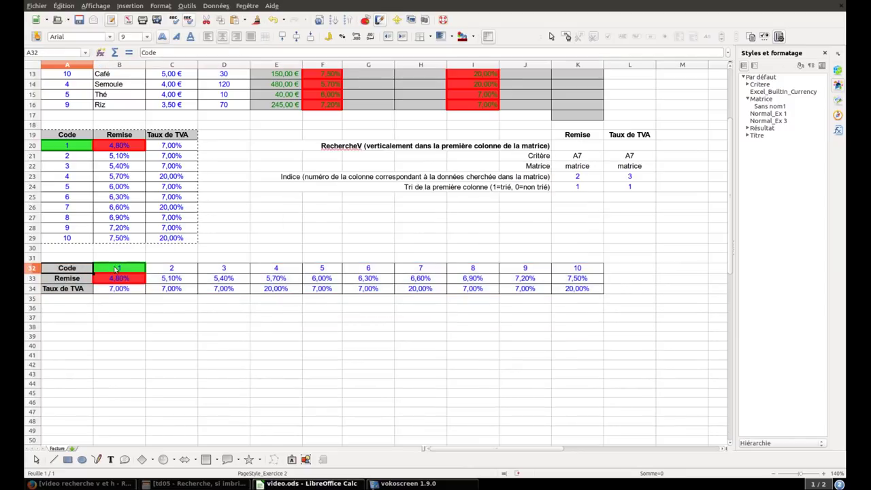